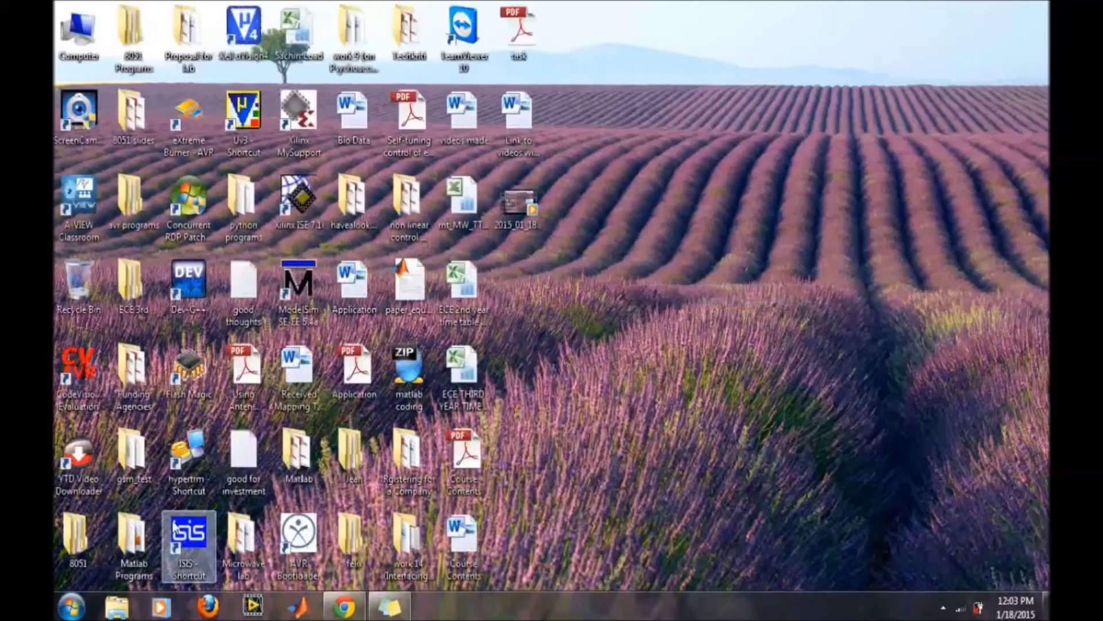
Launch ISIS on a blank untitled schematic and bring up the Pick Devices library picker.
left_click(173, 526)
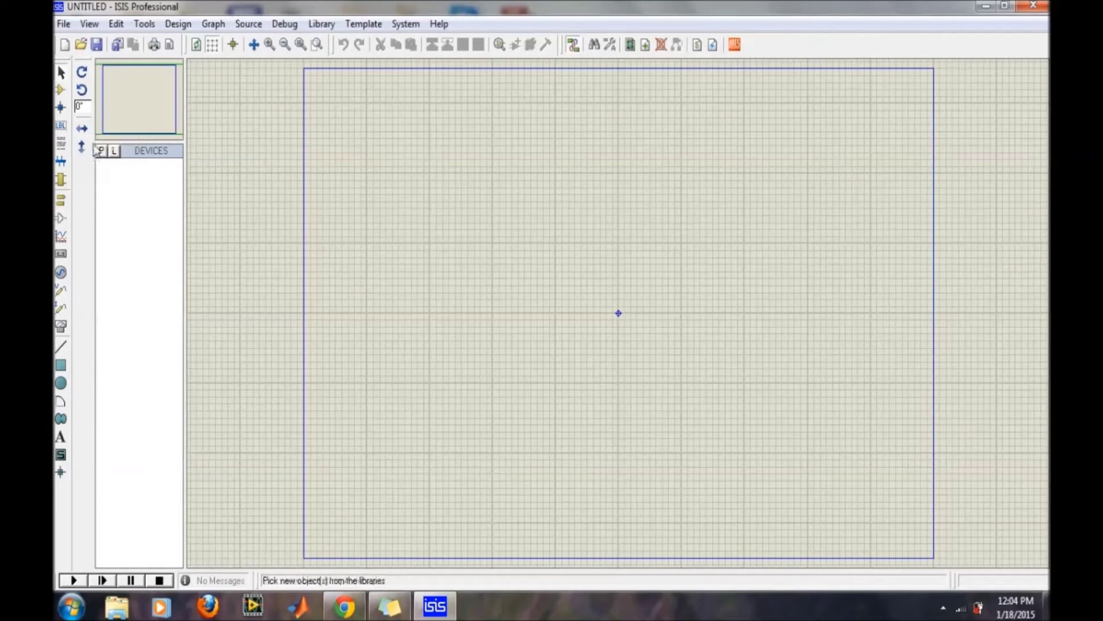
left_click(99, 150)
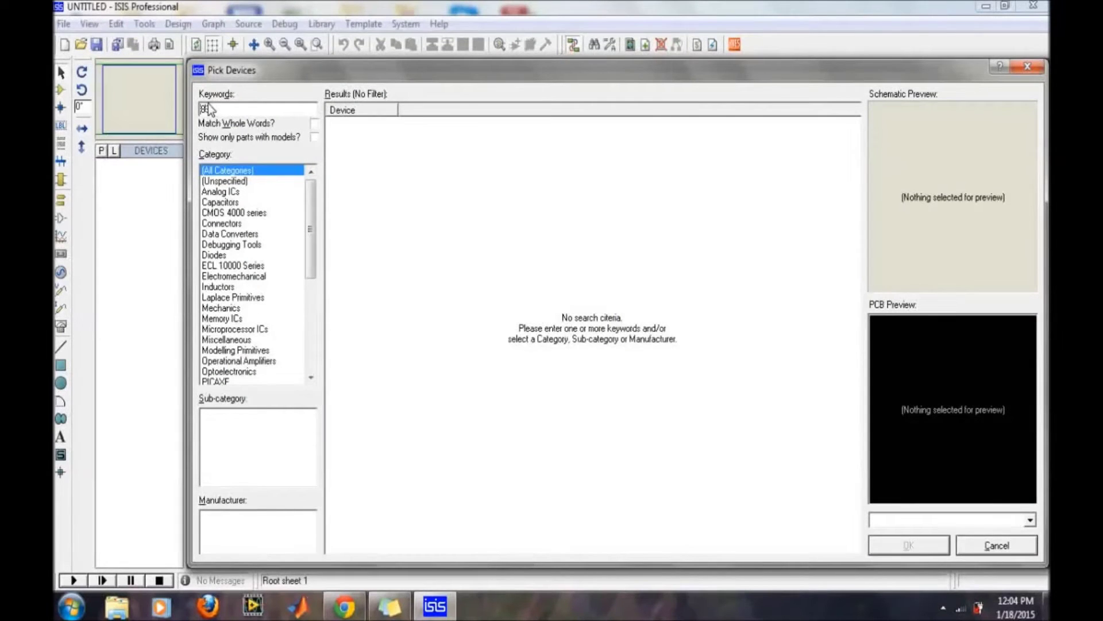
Search the library for '89c51' and add the AT89C51 to the device list.
type("89c51")
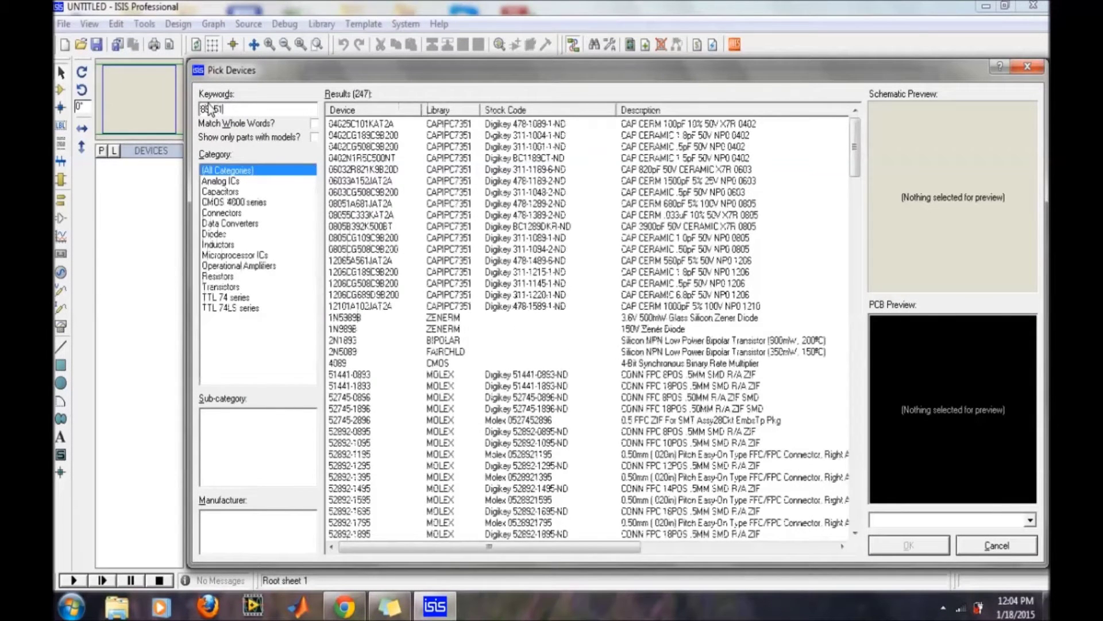
left_click(327, 122)
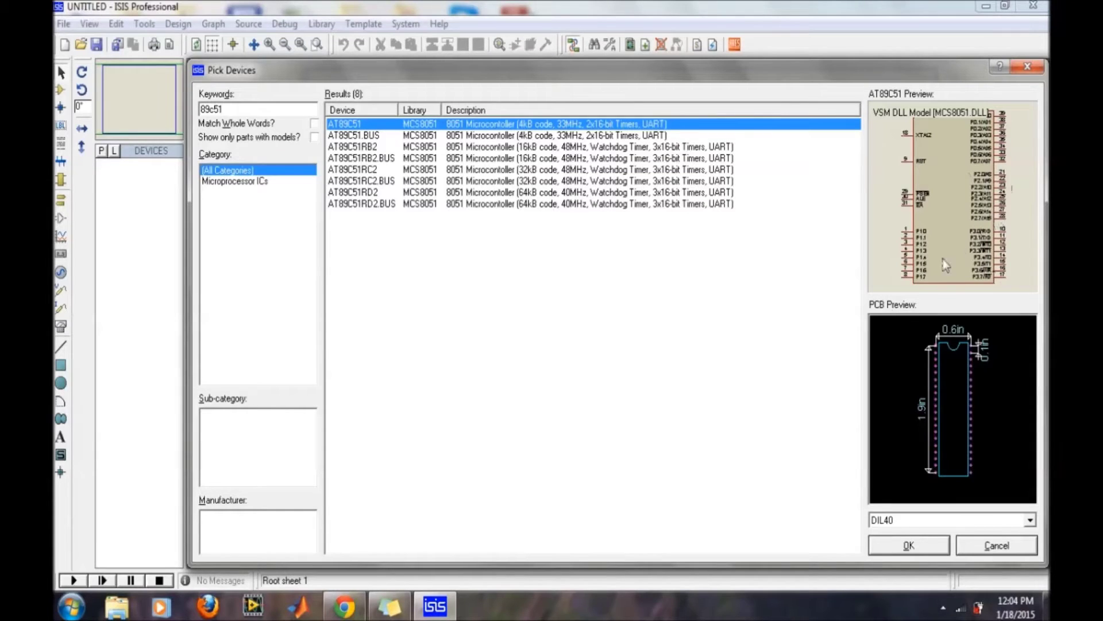
left_click(889, 545)
Place the AT89C51 as U1 near the sheet centre, zoom in, and select it.
left_click(552, 228)
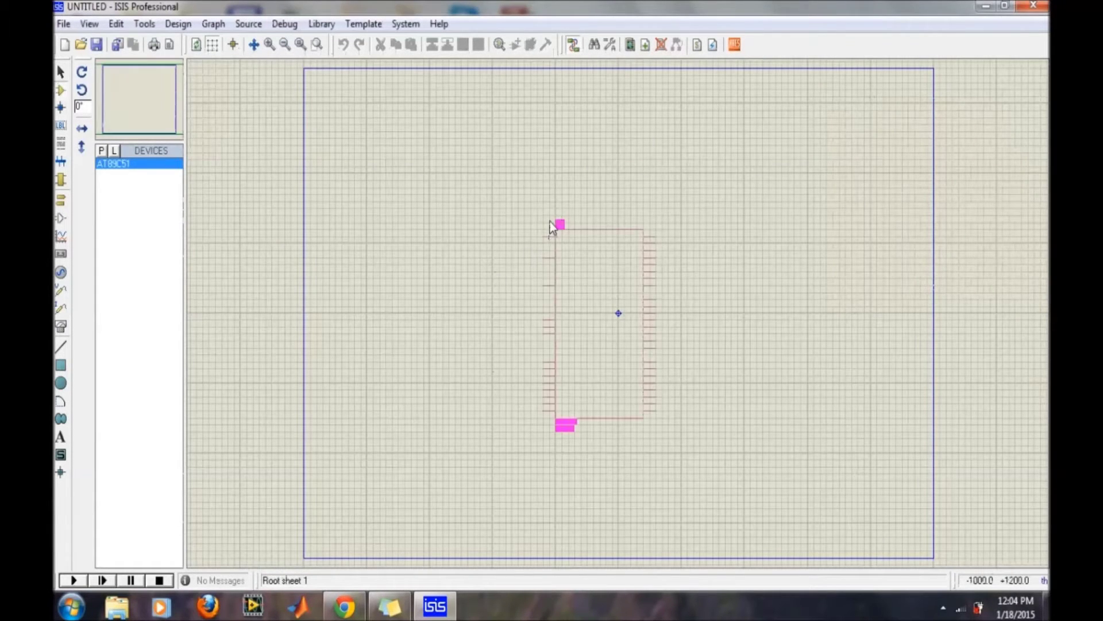
left_click(556, 186)
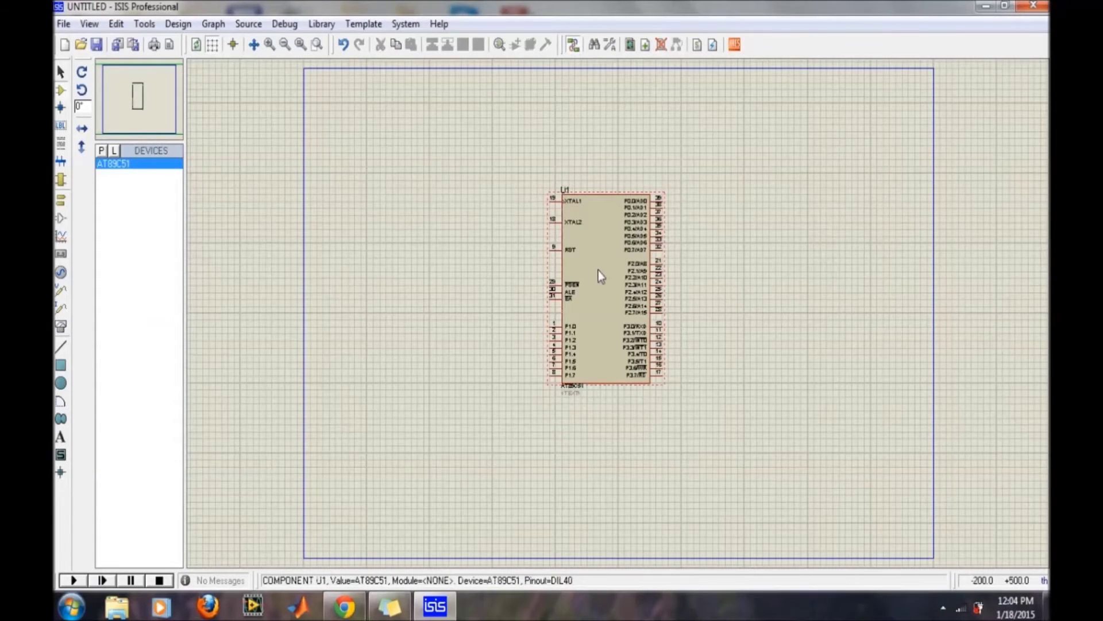
scroll(598, 270, "down", 1)
scroll(599, 268, "up", 2)
scroll(614, 311, "up", 1)
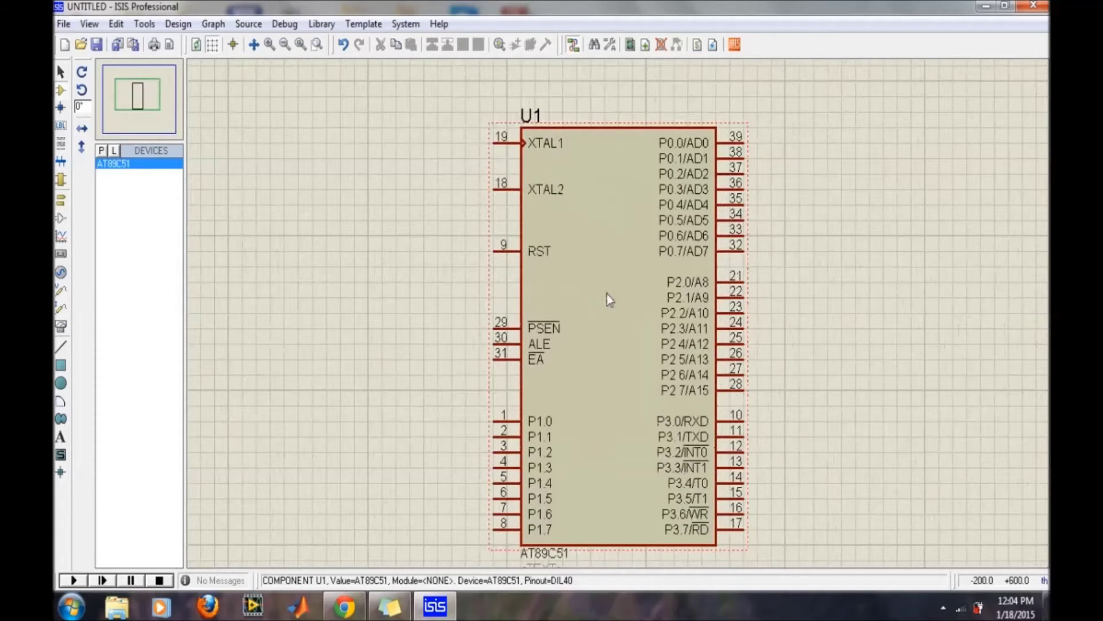
left_click(626, 281)
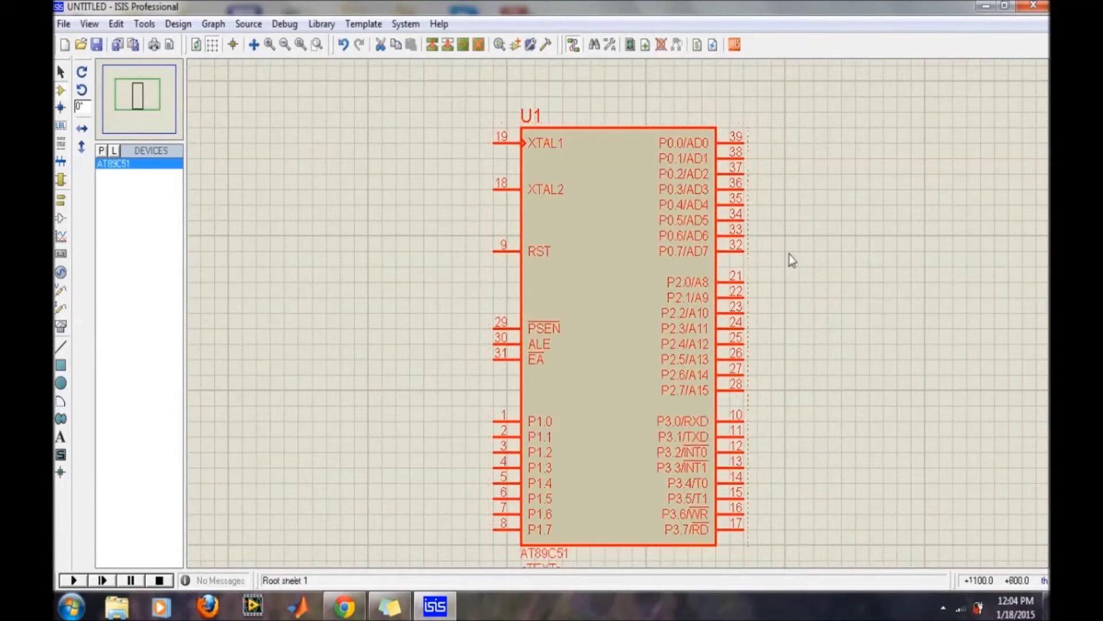
right_click(822, 253)
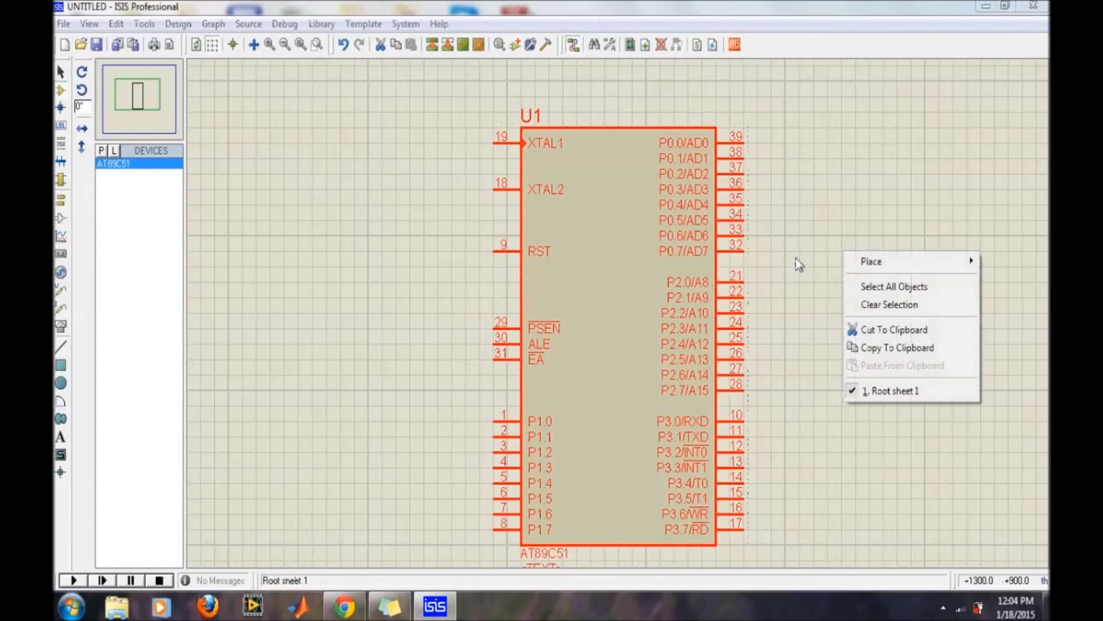
Open U1's component properties and browse its Program File field for an Intel Hex file.
left_click(614, 260)
left_click(612, 259)
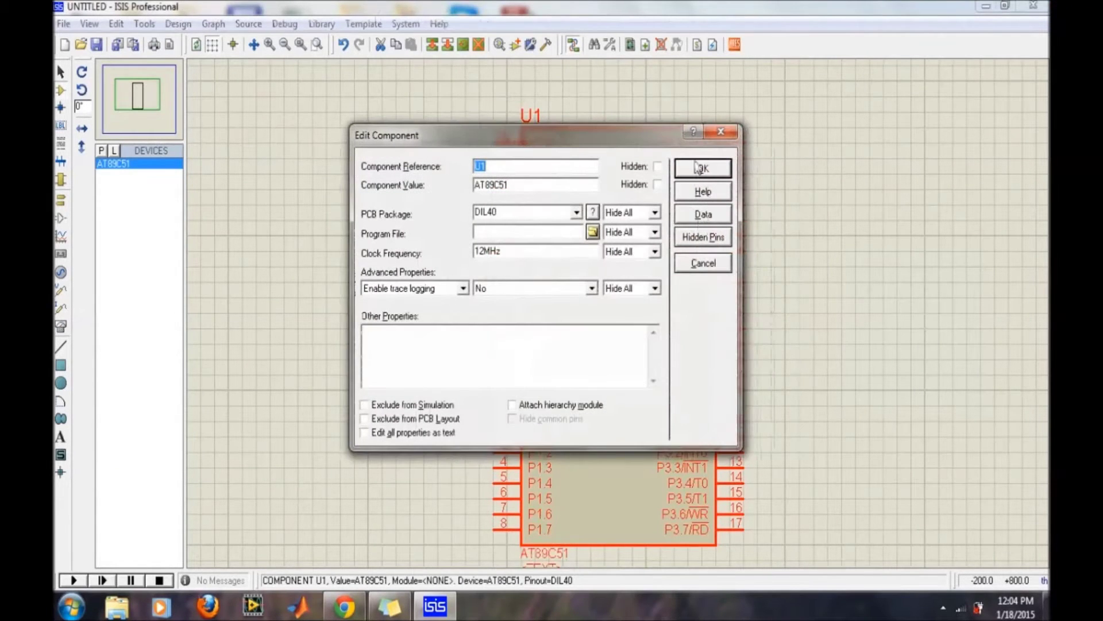
left_click(721, 132)
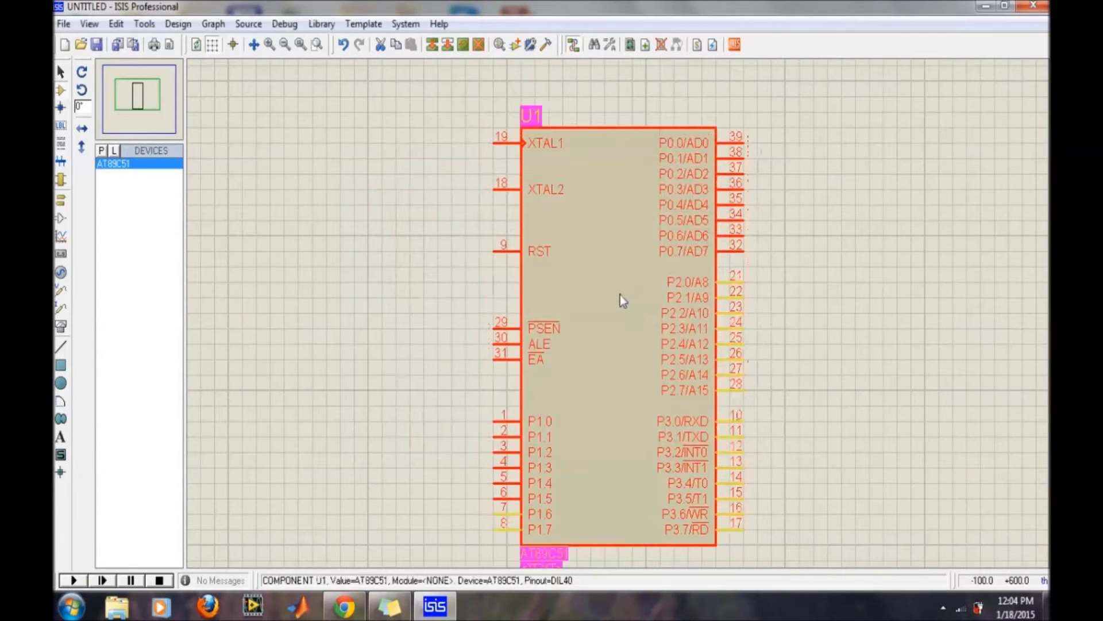
left_click(620, 295)
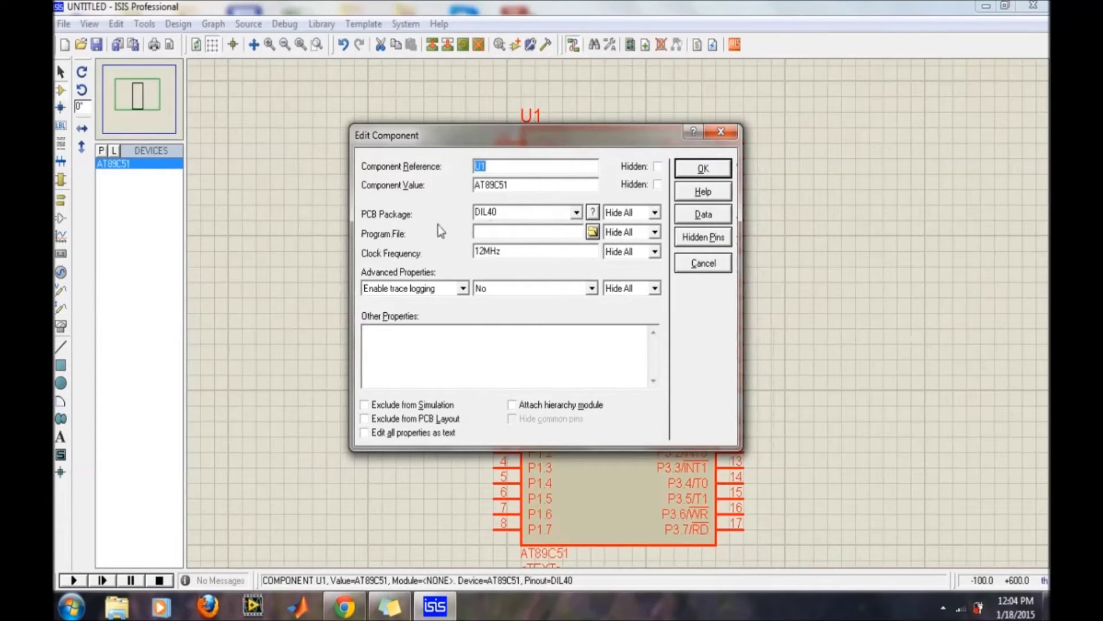
left_click(526, 231)
left_click(590, 231)
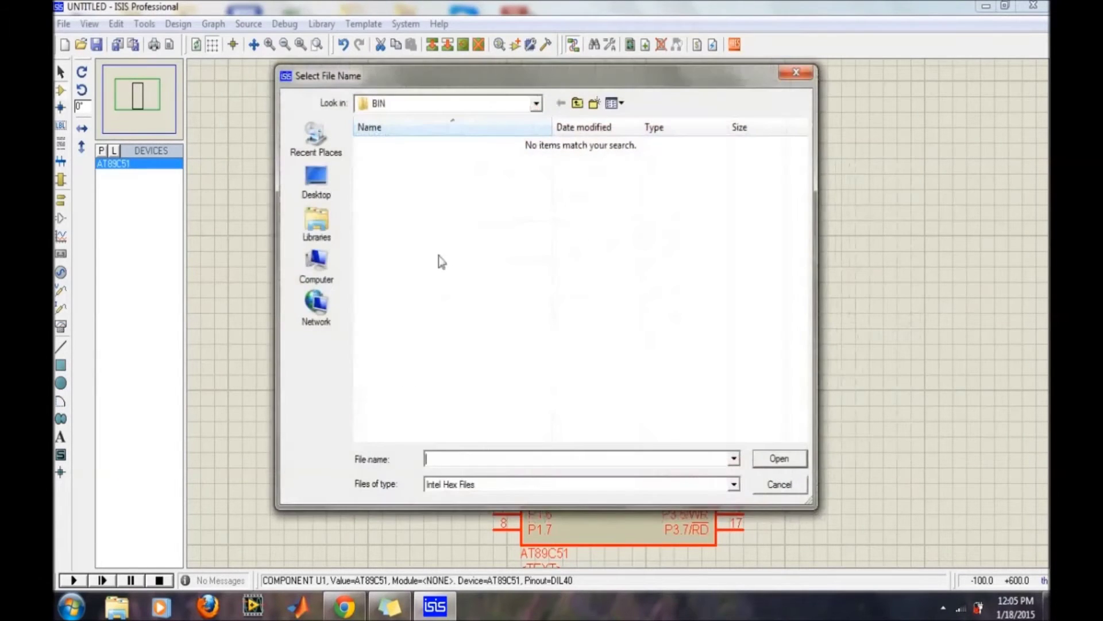
Load led.hex from Desktop\8051 Programs\led as U1's program file.
left_click(317, 179)
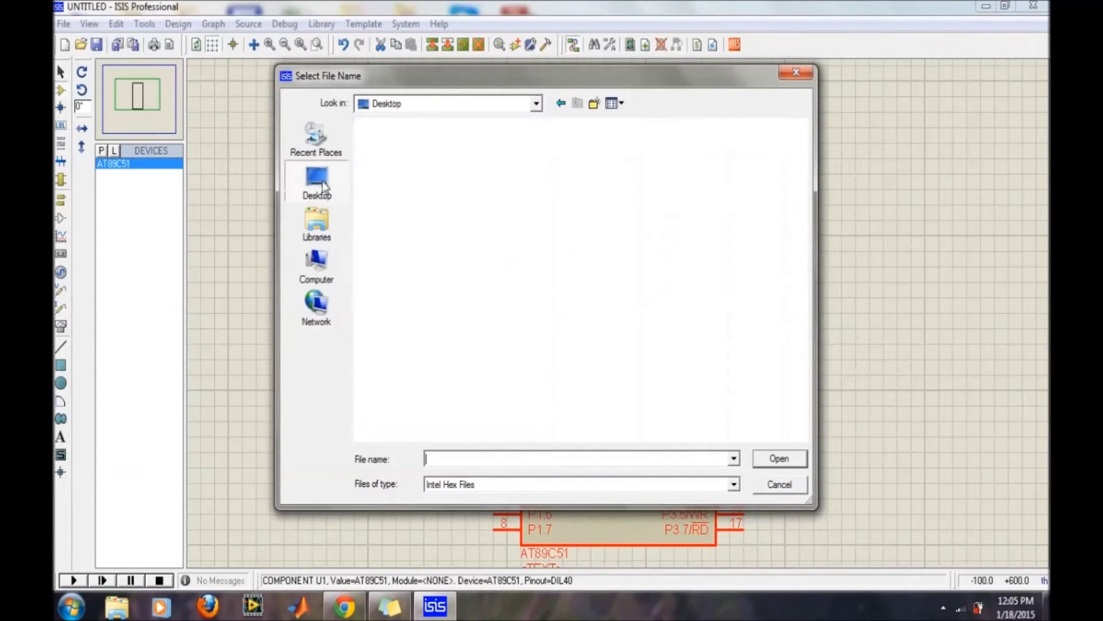
double_click(424, 268)
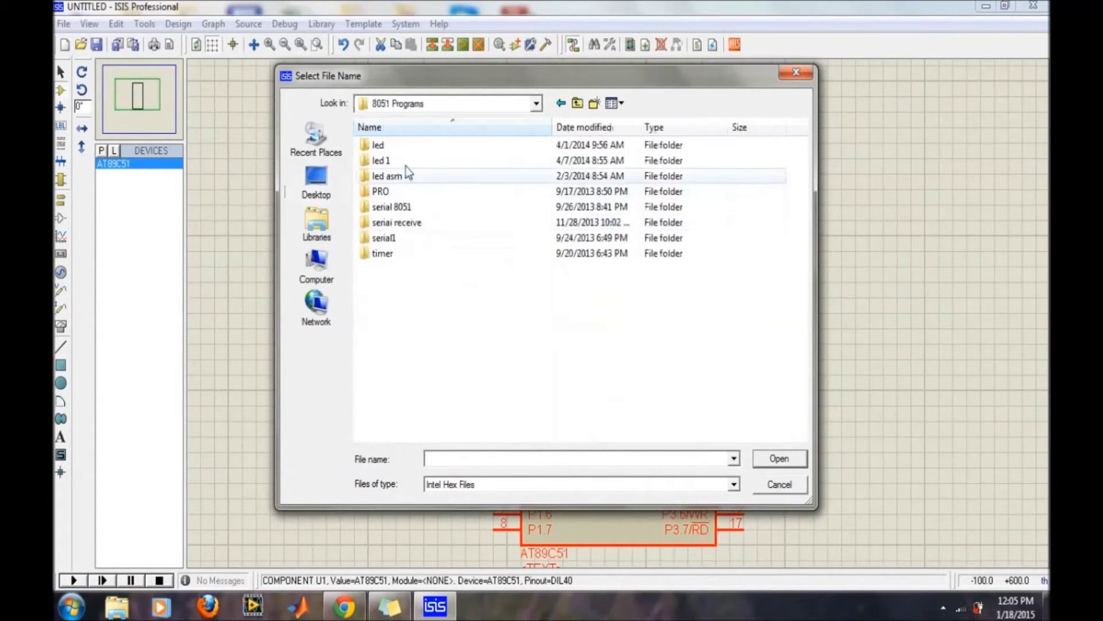
double_click(408, 144)
left_click(408, 144)
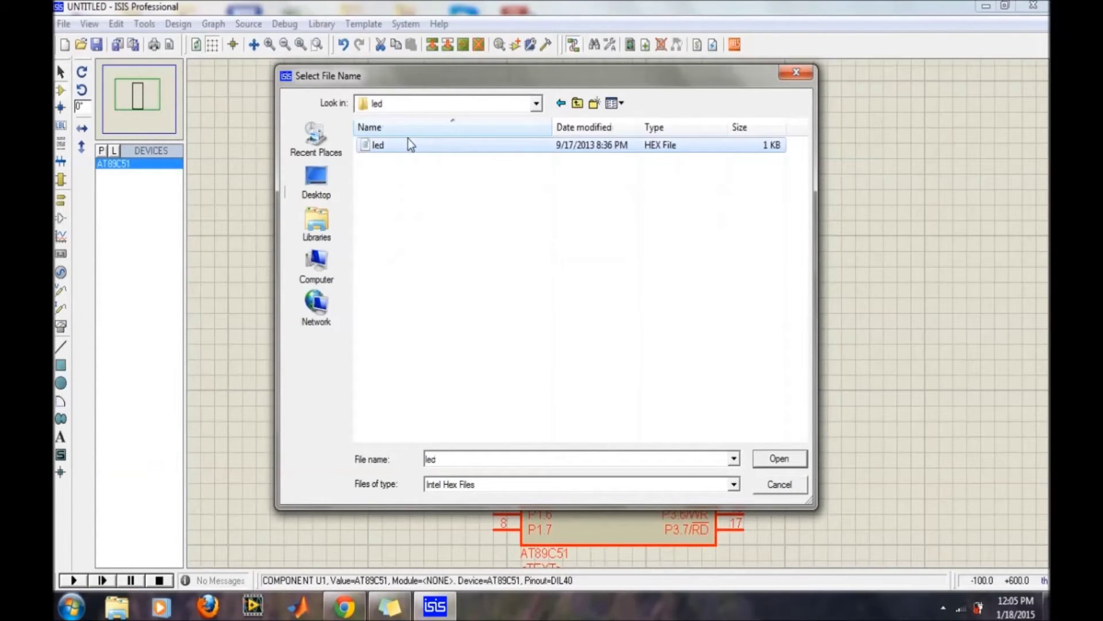
left_click(776, 454)
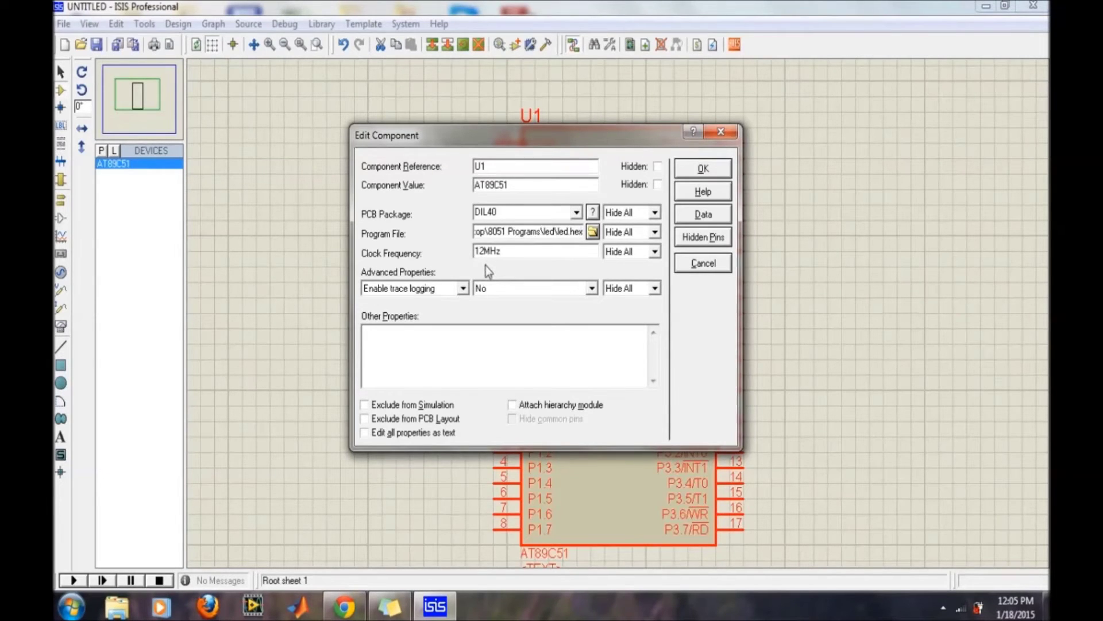
Apply the program file, then confirm U1's hidden power pins connect to GND and VCC.
left_click(700, 166)
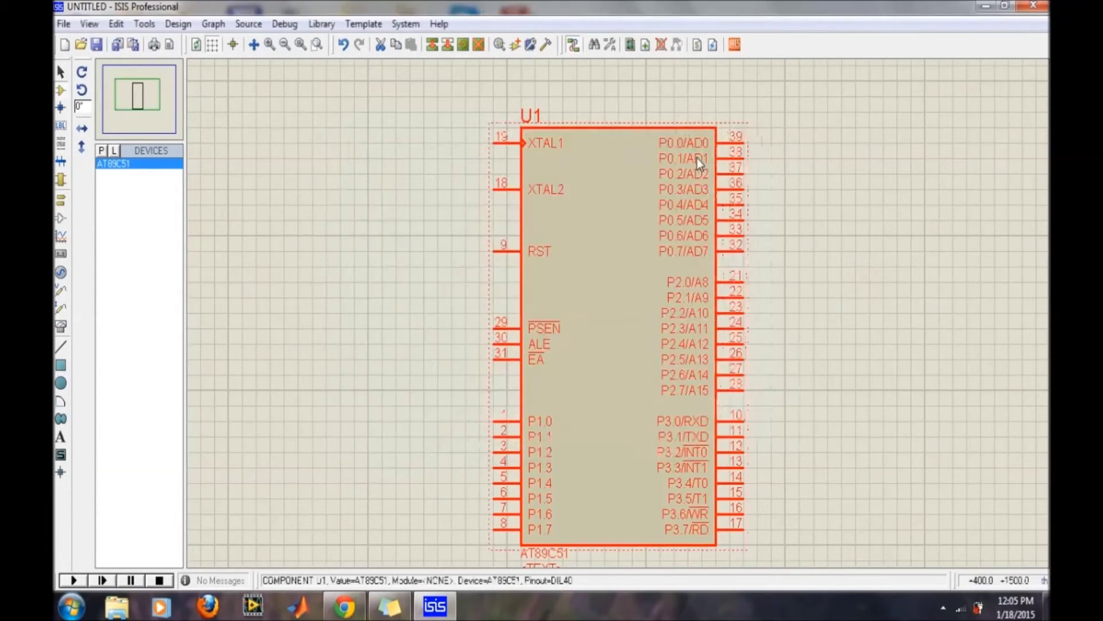
double_click(602, 225)
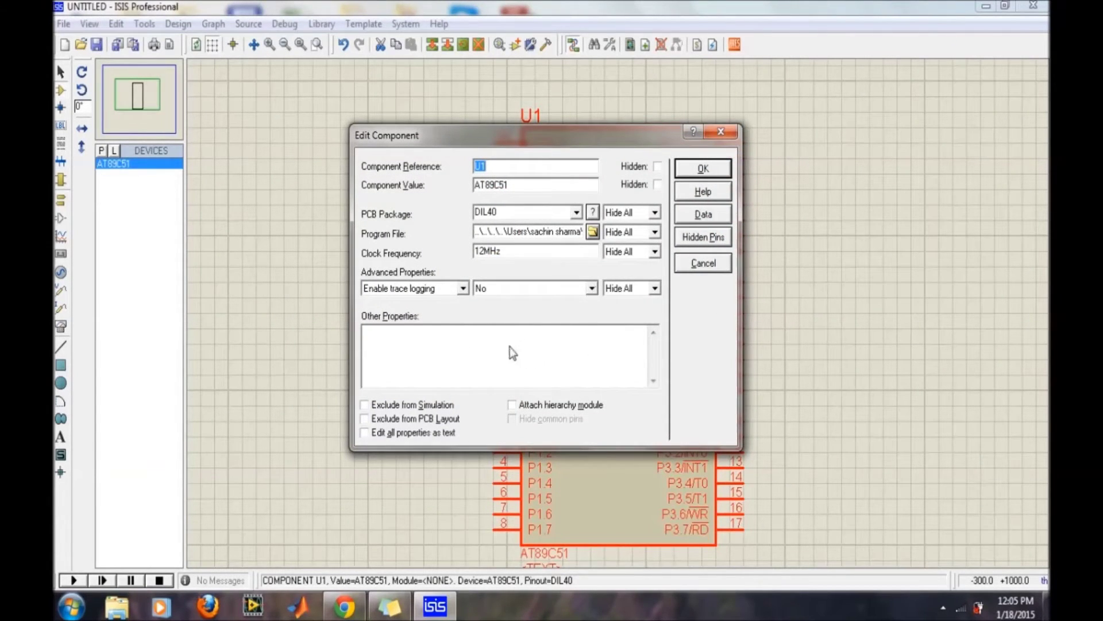
left_click(698, 242)
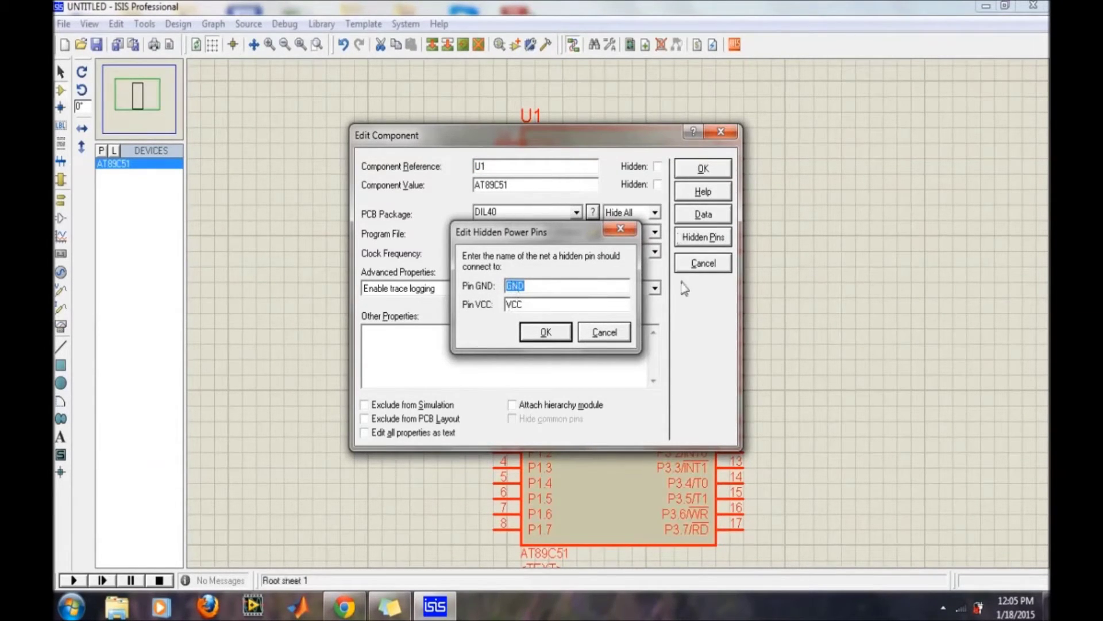
left_click(544, 326)
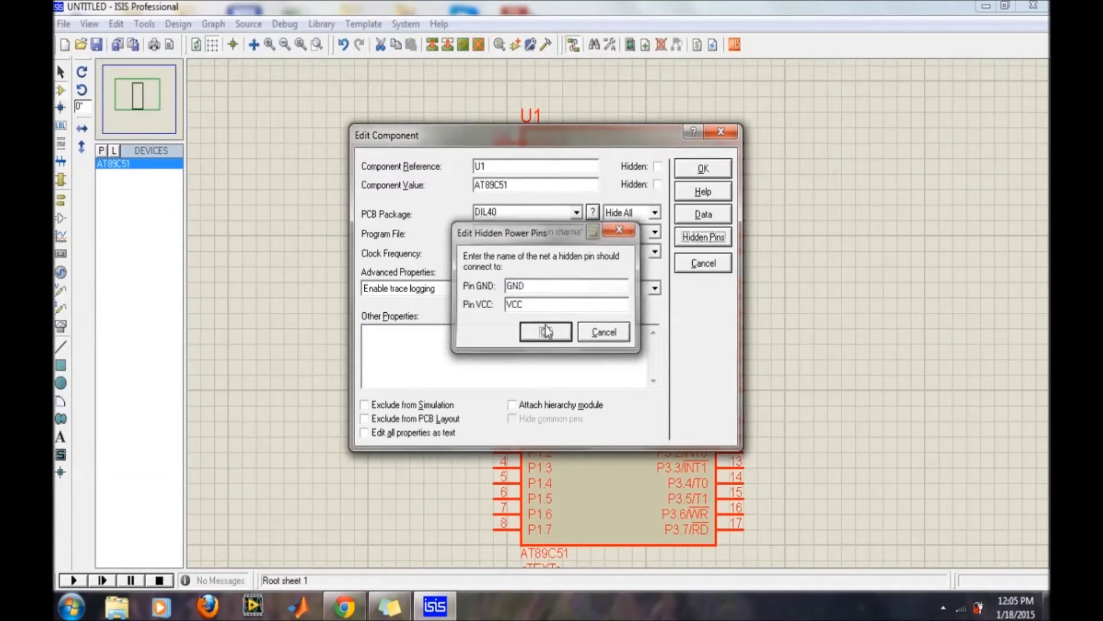
left_click(712, 131)
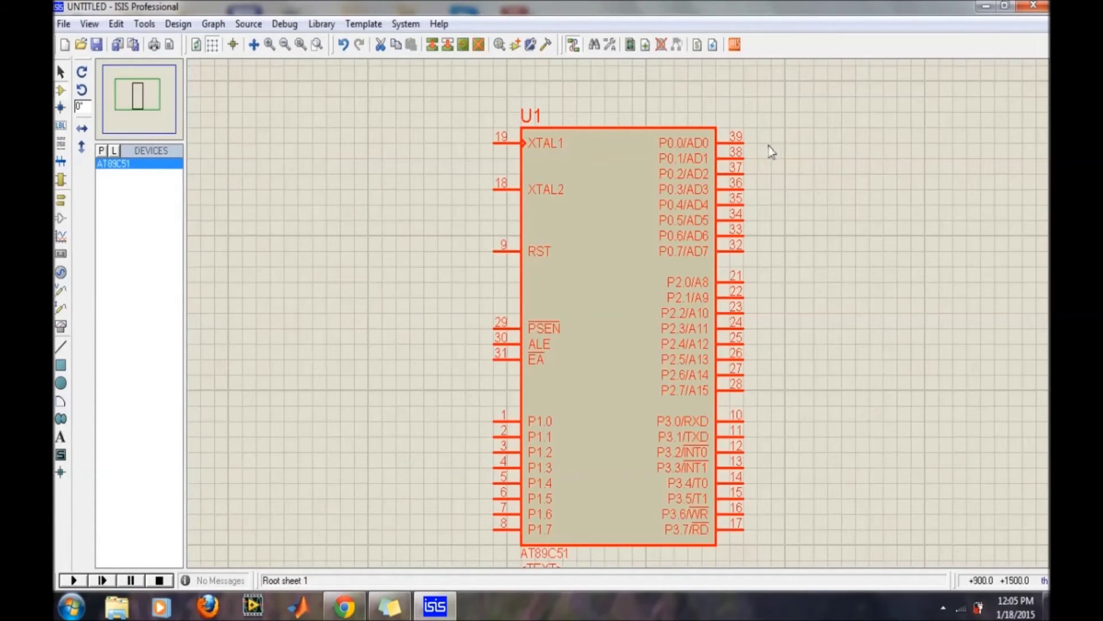
right_click(357, 186)
Add an LED from the library, place it as D1 beside U1, and wire it to P0.0 (pin 39).
mouse_move(444, 188)
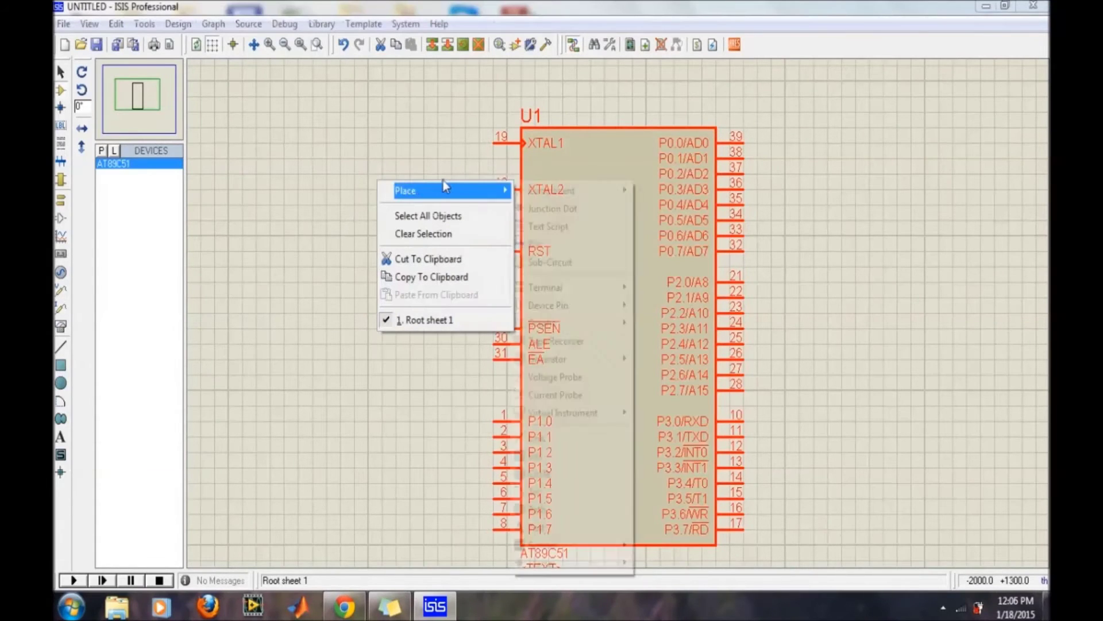
left_click(99, 149)
left_click(97, 150)
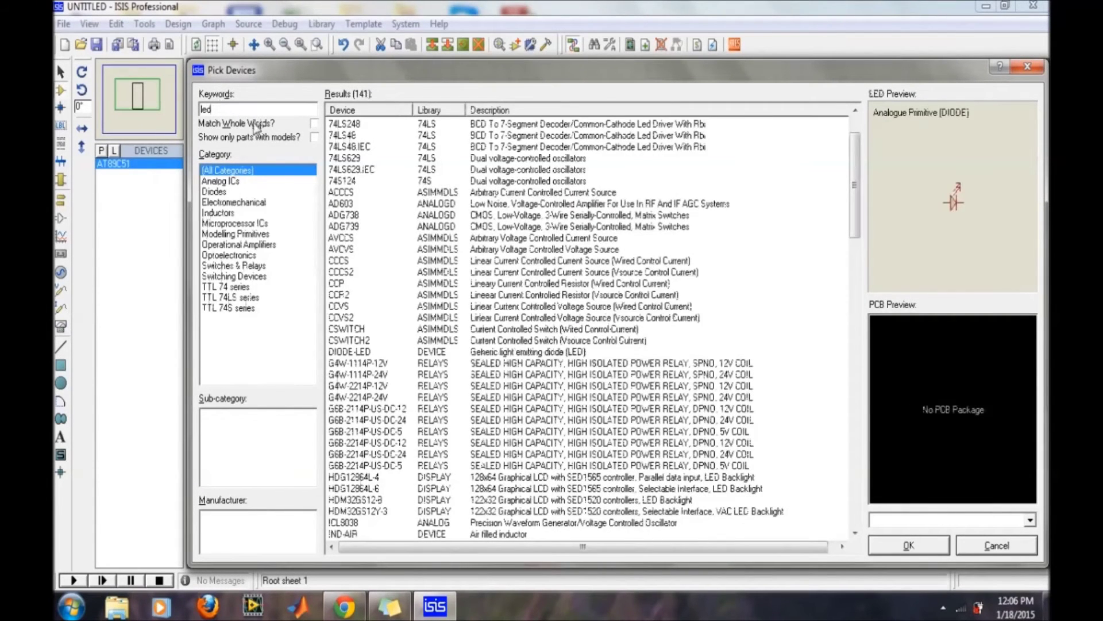
left_click(882, 546)
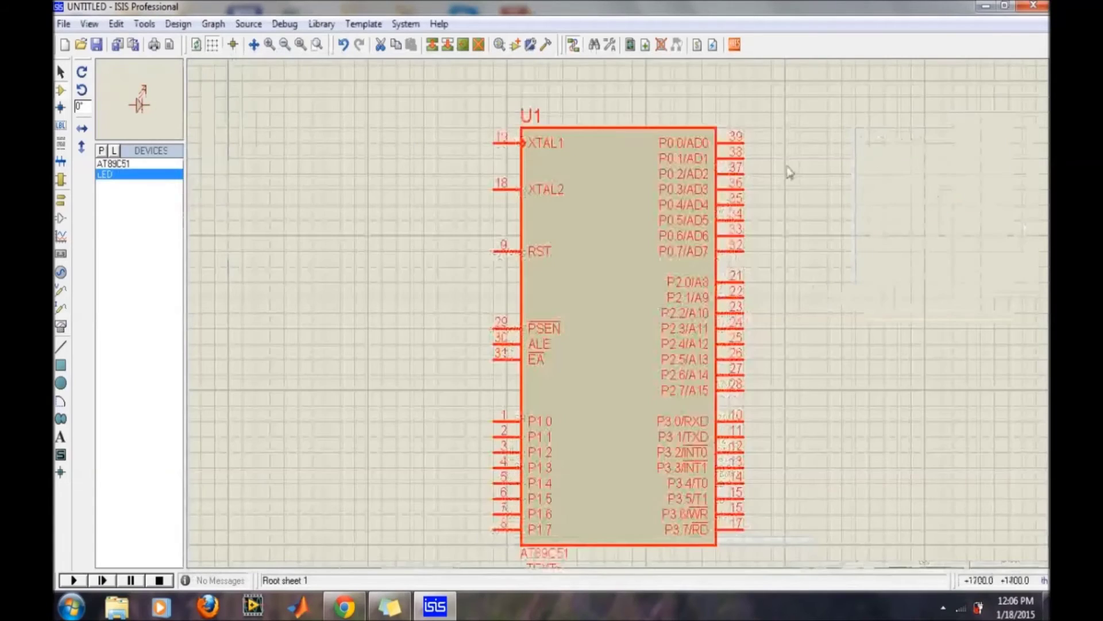
left_click(787, 132)
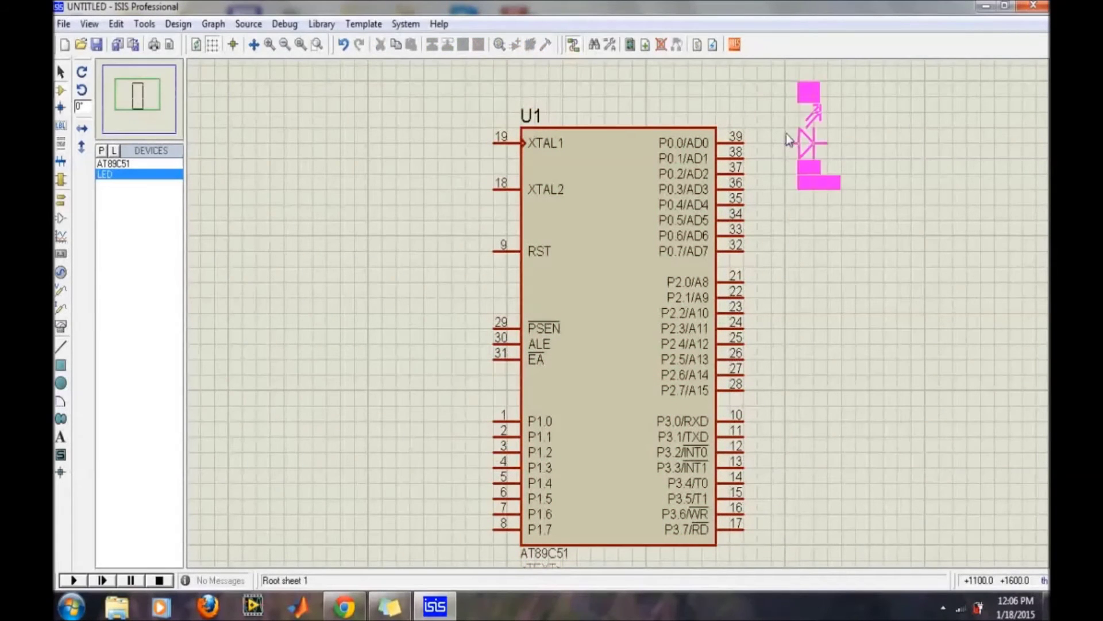
left_click(787, 134)
left_click(768, 138)
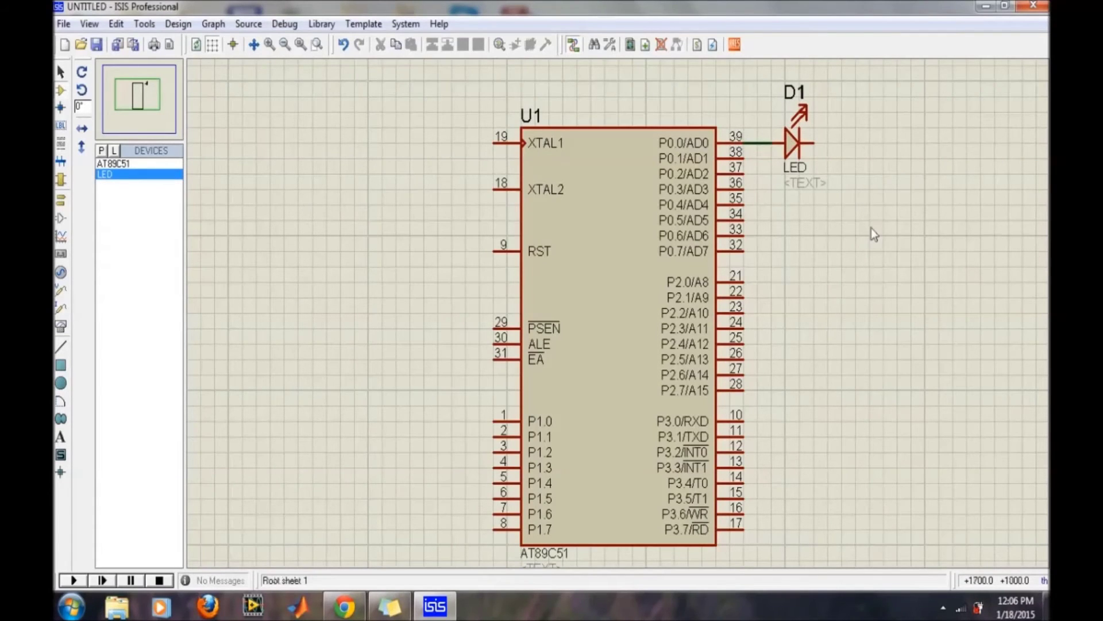
right_click(875, 183)
Place a GROUND terminal below D1 and wire the LED's cathode to it.
mouse_move(927, 184)
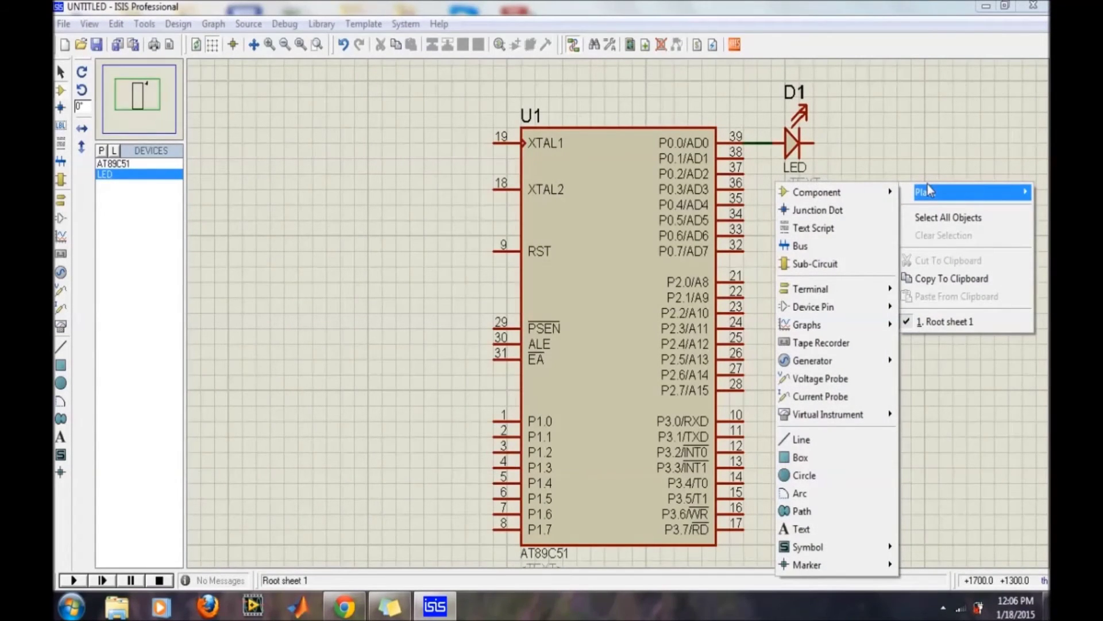
mouse_move(838, 361)
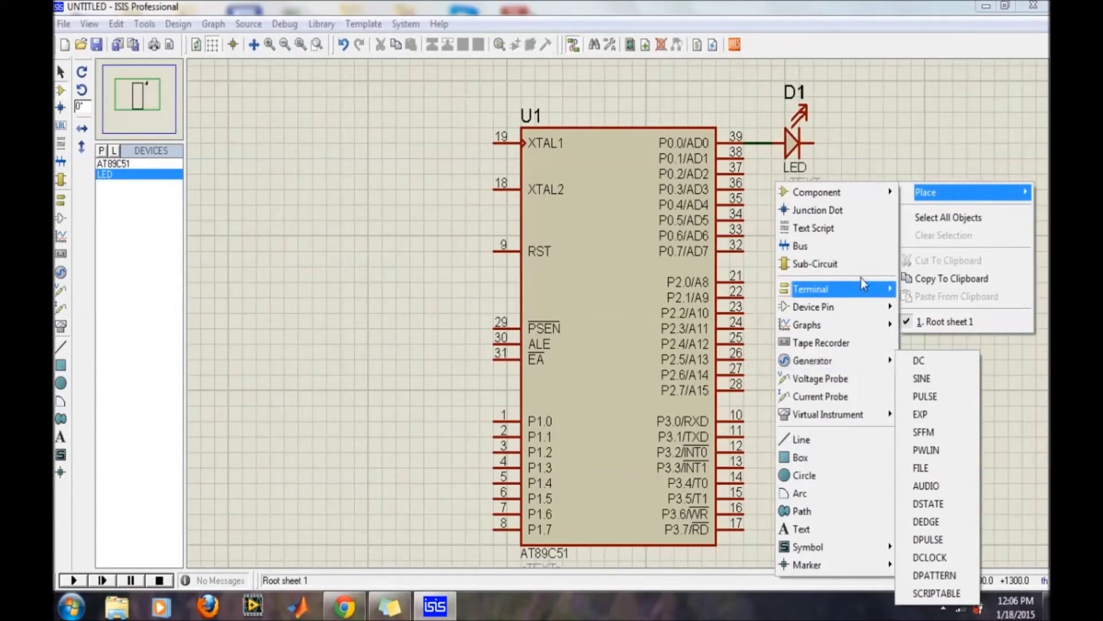
mouse_move(861, 288)
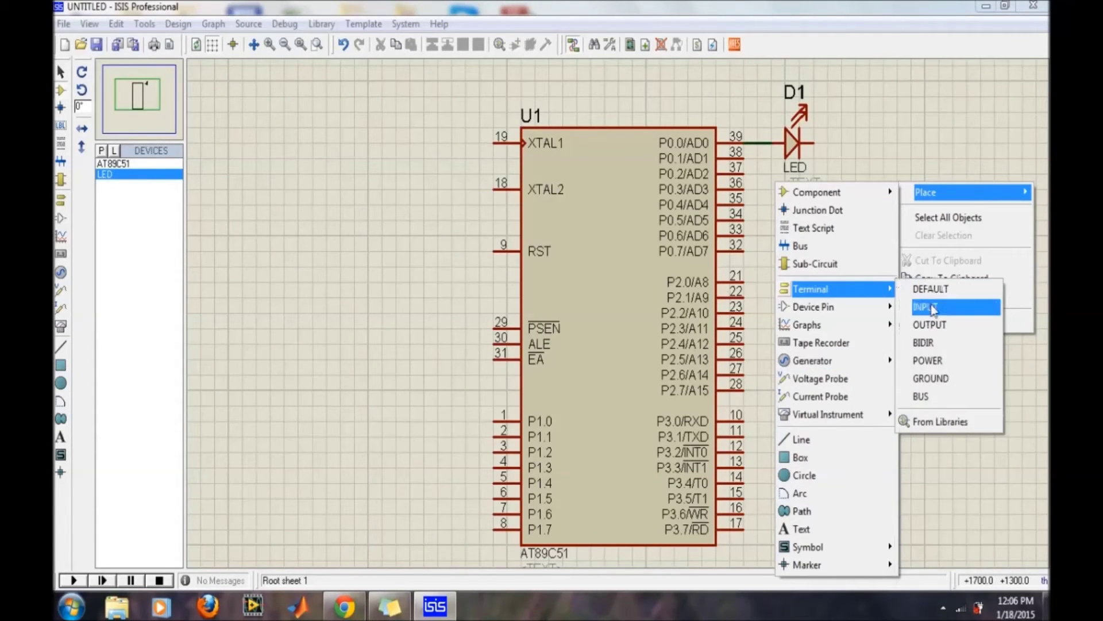
left_click(931, 378)
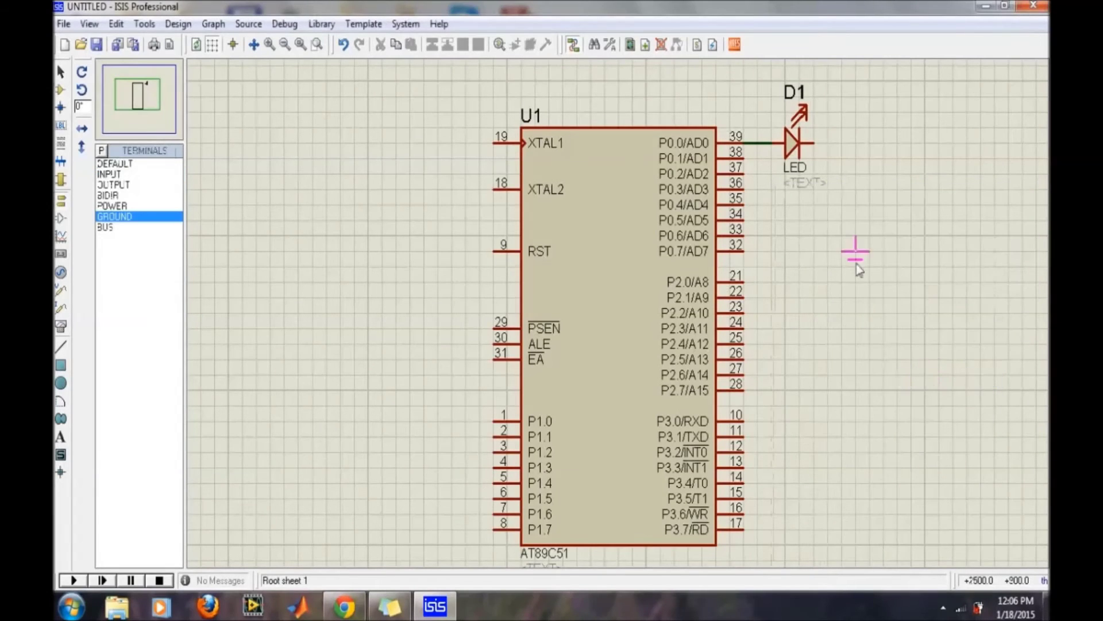
left_click(854, 207)
left_click(811, 139)
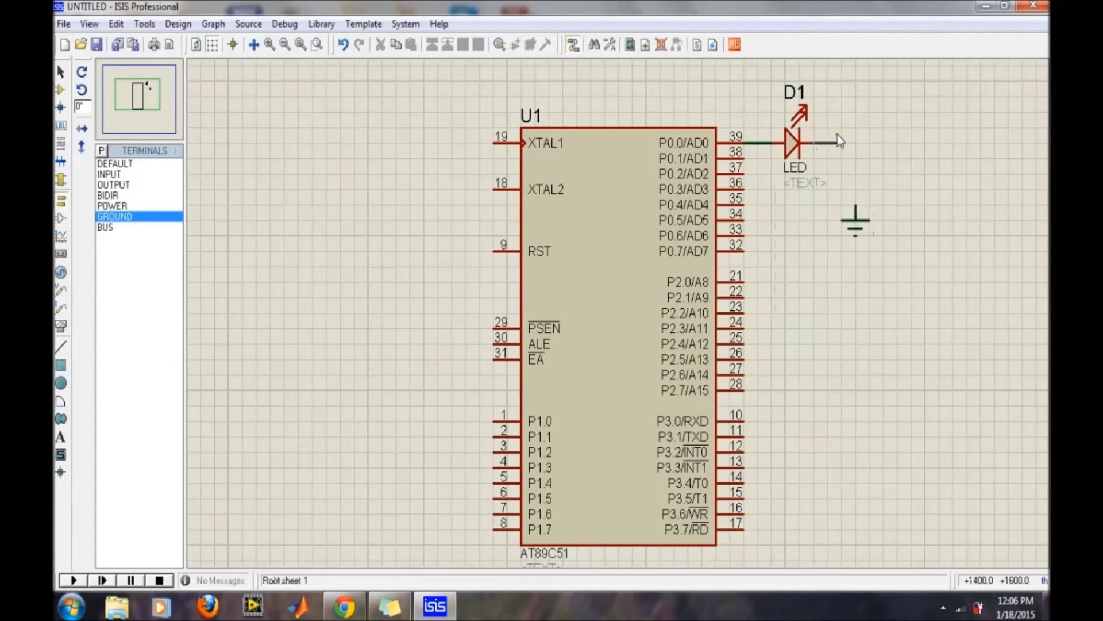
left_click(856, 207)
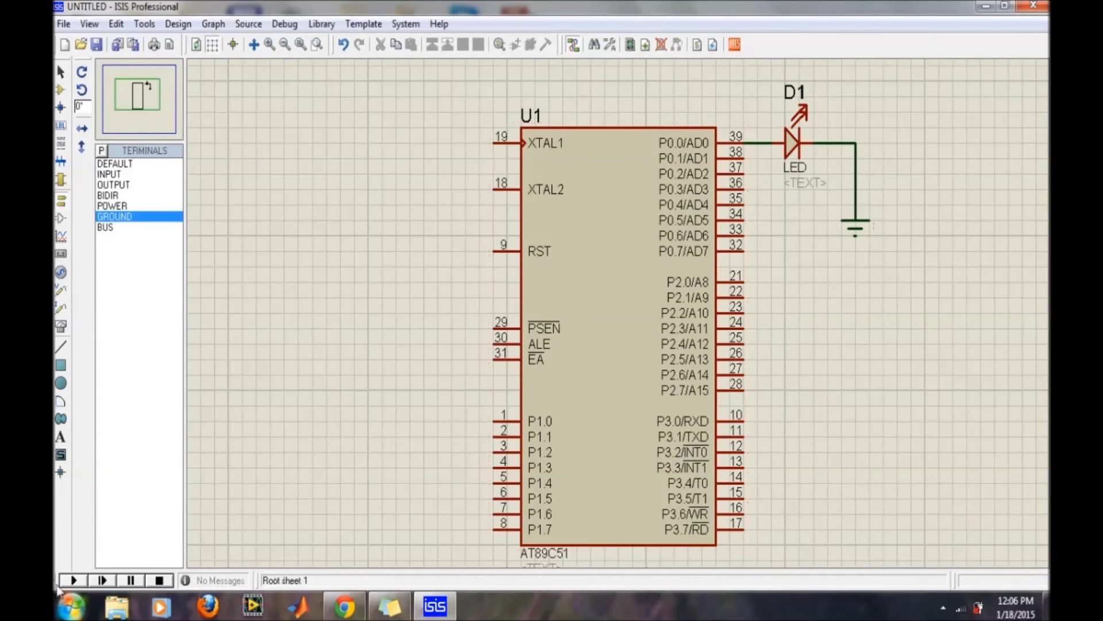
Start the AT89C51 and LED circuit simulation with the Play control.
left_click(68, 580)
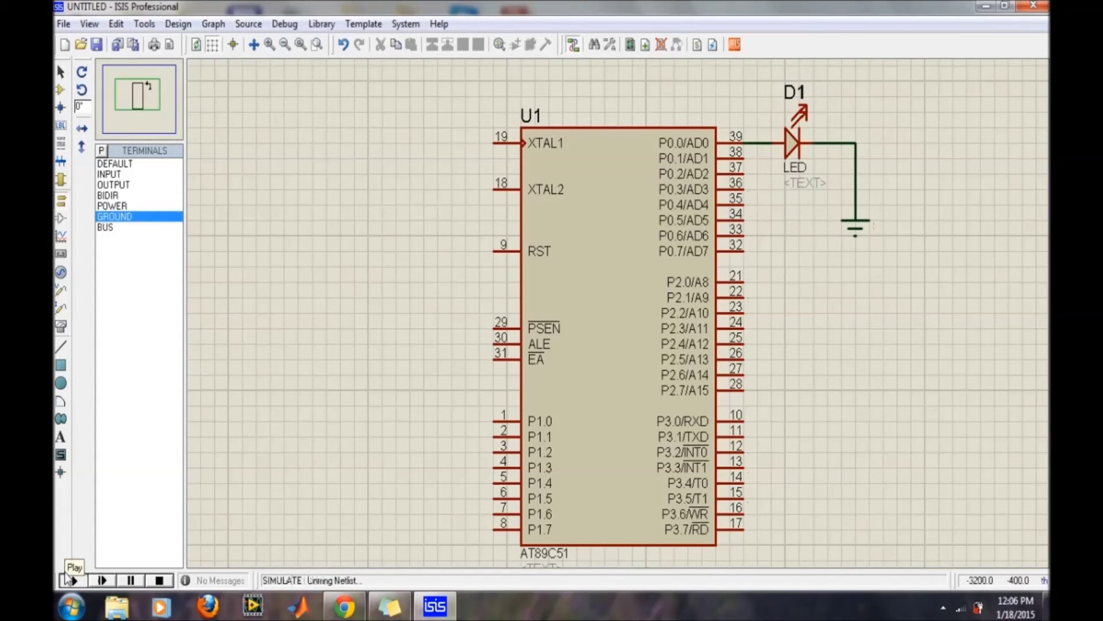